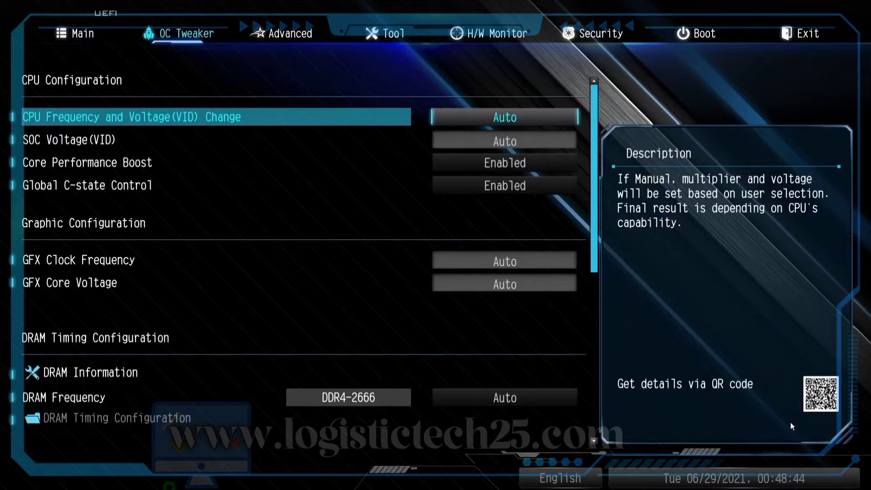
Set the TPM switch in the advanced CPU configuration to AMD CPU fTPM
{"action": "key", "text": "Right"}
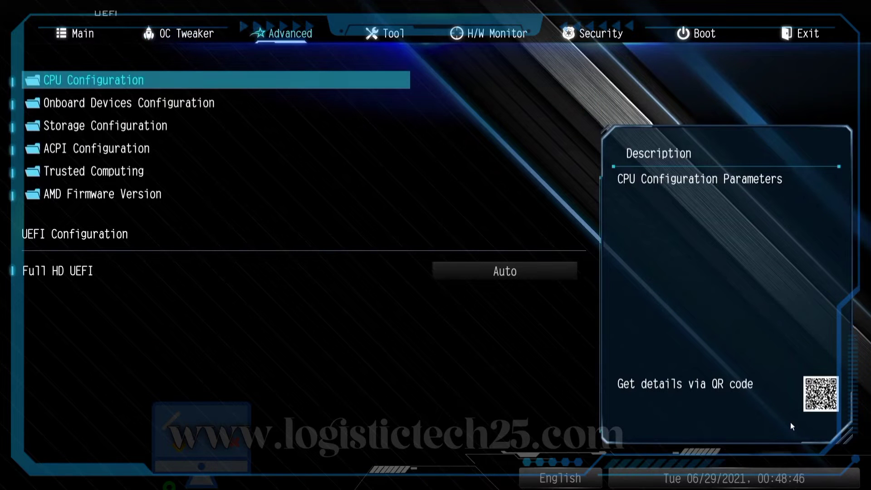
{"action": "key", "text": "Return"}
{"action": "key", "text": "Down"}
{"action": "key", "text": "Down"}
{"action": "key", "text": "Down"}
{"action": "key", "text": "Down"}
{"action": "key", "text": "Down"}
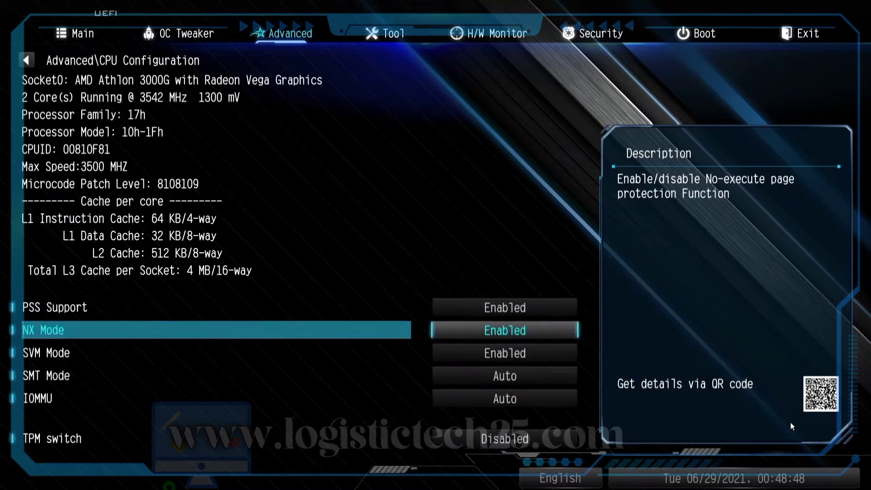
{"action": "key", "text": "Return"}
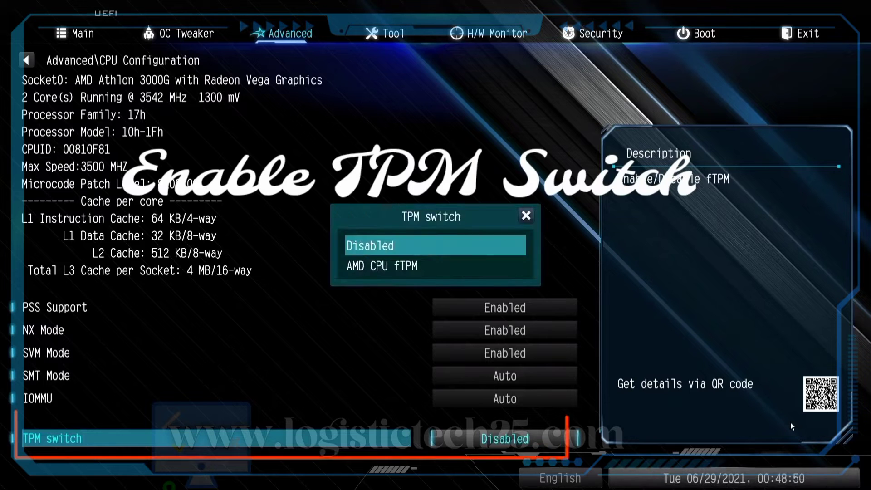
{"action": "key", "text": "Down"}
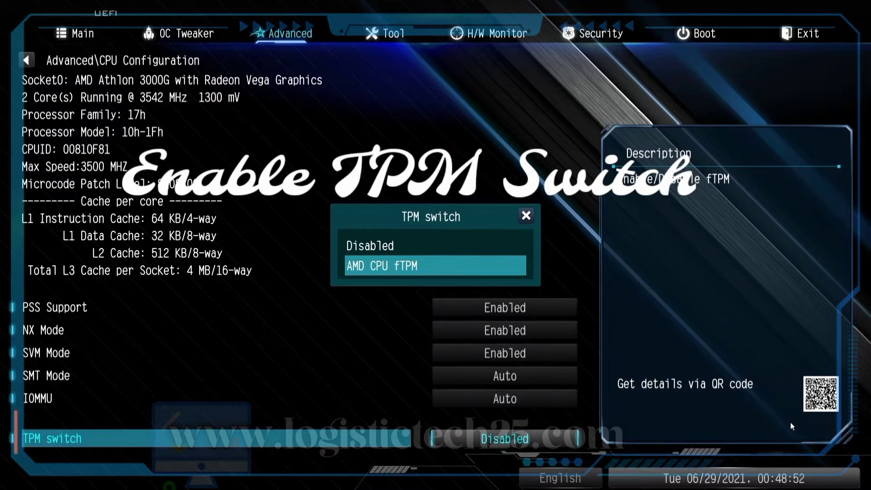
{"action": "key", "text": "Return"}
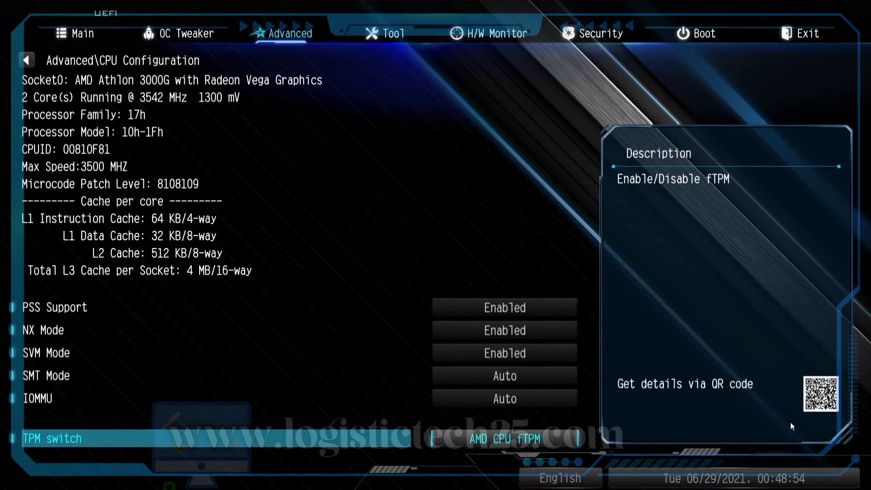
Save the firmware changes and exit the UEFI setup
{"action": "key", "text": "Escape"}
{"action": "key", "text": "Right"}
{"action": "key", "text": "Right"}
{"action": "key", "text": "Right"}
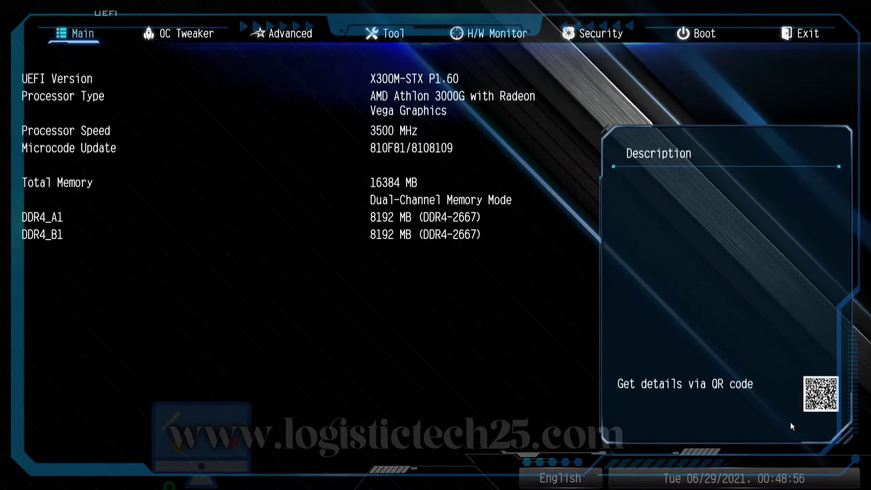
{"action": "key", "text": "Left"}
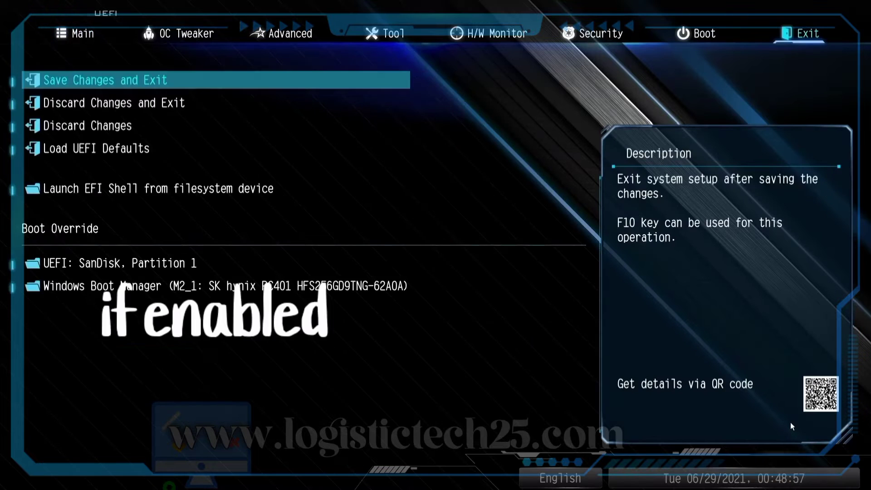
{"action": "key", "text": "Return"}
{"action": "key", "text": "Return"}
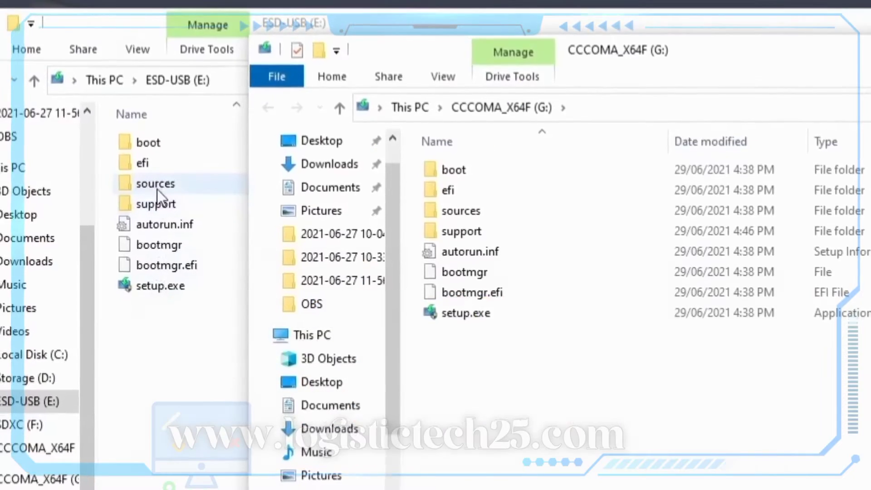
Copy everything in the sources folder of ESD-USB (E:) except the uup, vista and xp folders and install.esd
{"action": "double_click", "coordinate": [157, 186]}
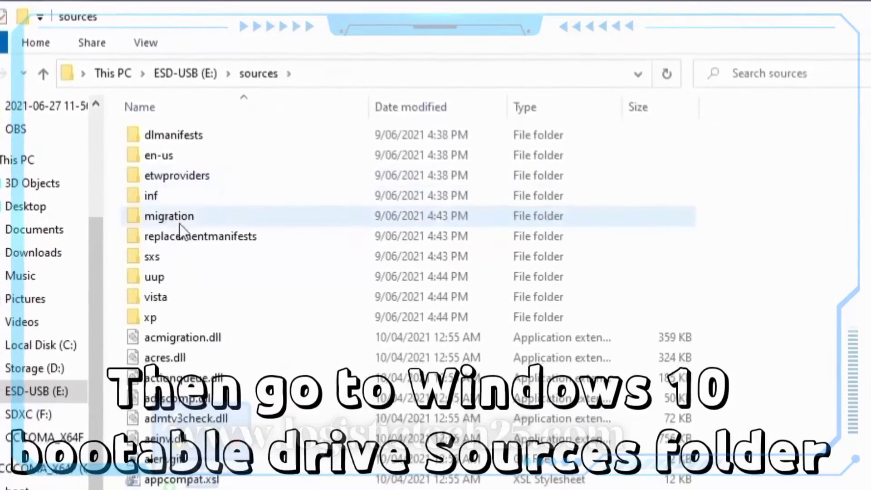
{"action": "key", "text": "ctrl+a"}
{"action": "left_click", "coordinate": [168, 313], "text": "ctrl"}
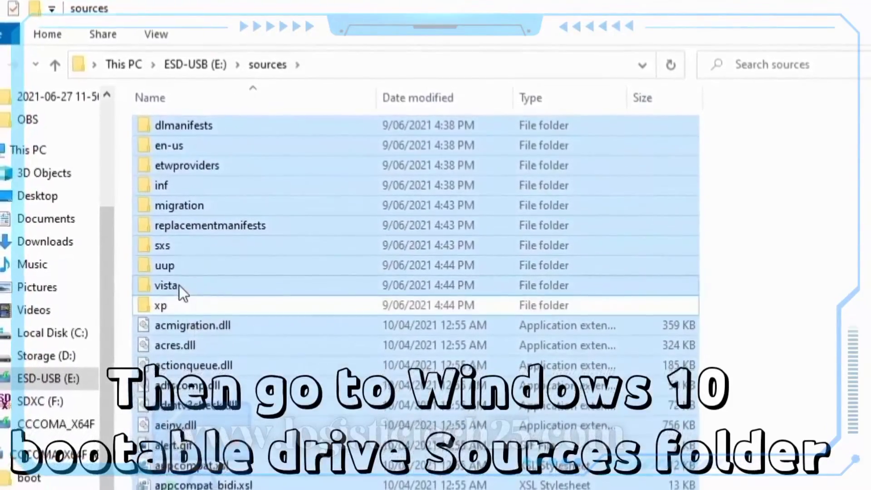
{"action": "left_click", "coordinate": [168, 296], "text": "ctrl"}
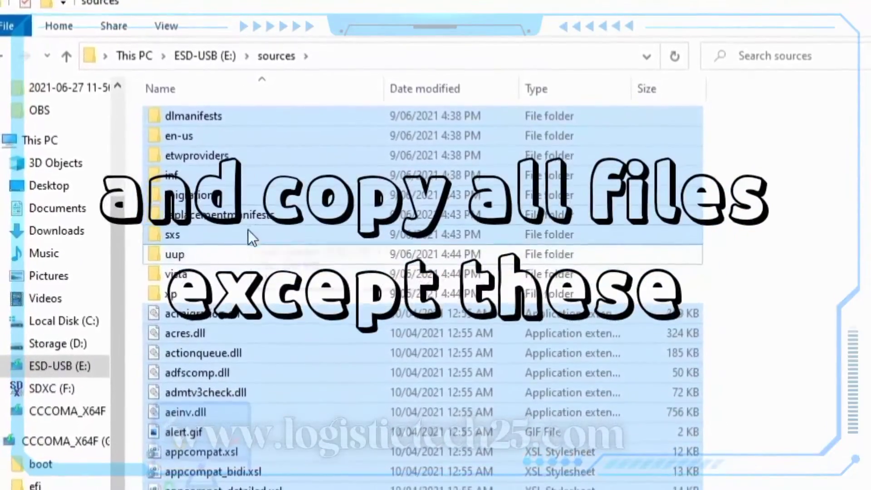
{"action": "scroll", "coordinate": [230, 255], "scroll_direction": "down", "scroll_amount": 7}
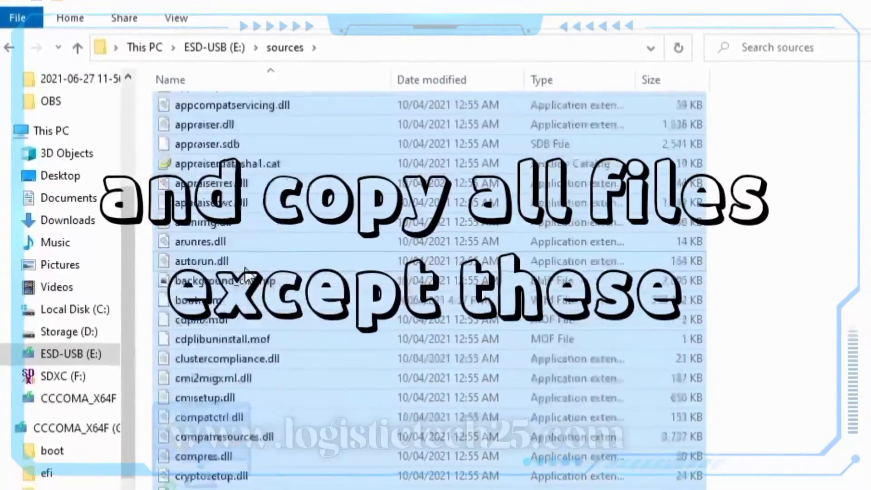
{"action": "scroll", "coordinate": [249, 264], "scroll_direction": "down", "scroll_amount": 9}
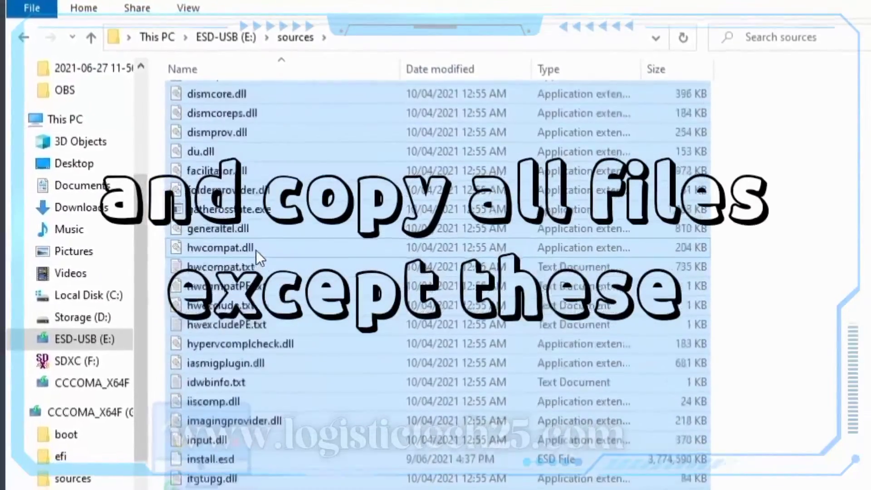
{"action": "scroll", "coordinate": [256, 250], "scroll_direction": "down", "scroll_amount": 3}
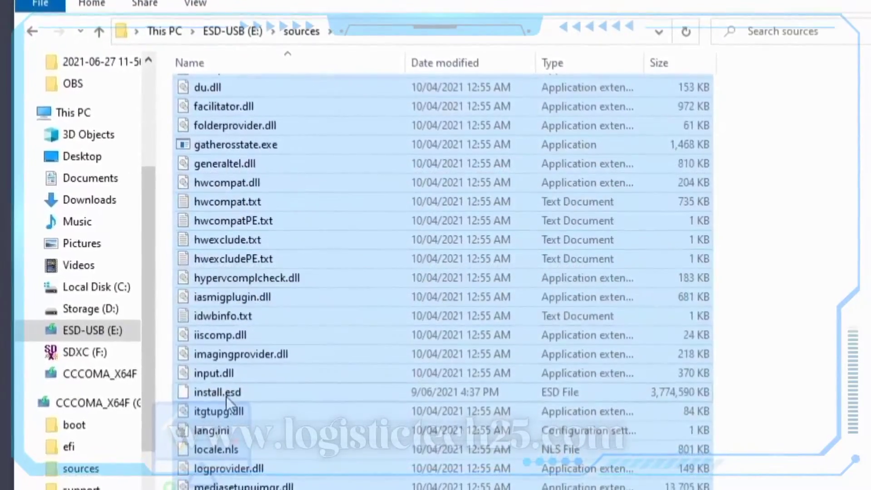
{"action": "left_click", "coordinate": [228, 393], "text": "ctrl"}
{"action": "right_click", "coordinate": [275, 256]}
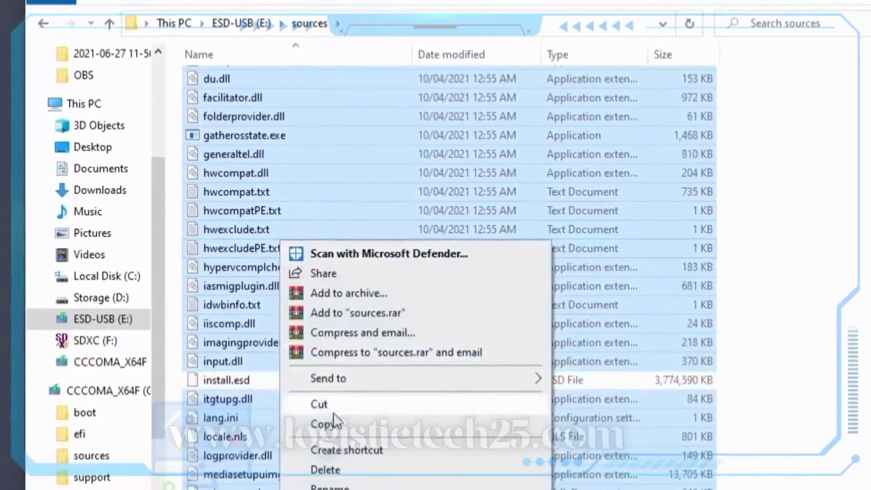
{"action": "left_click", "coordinate": [329, 429]}
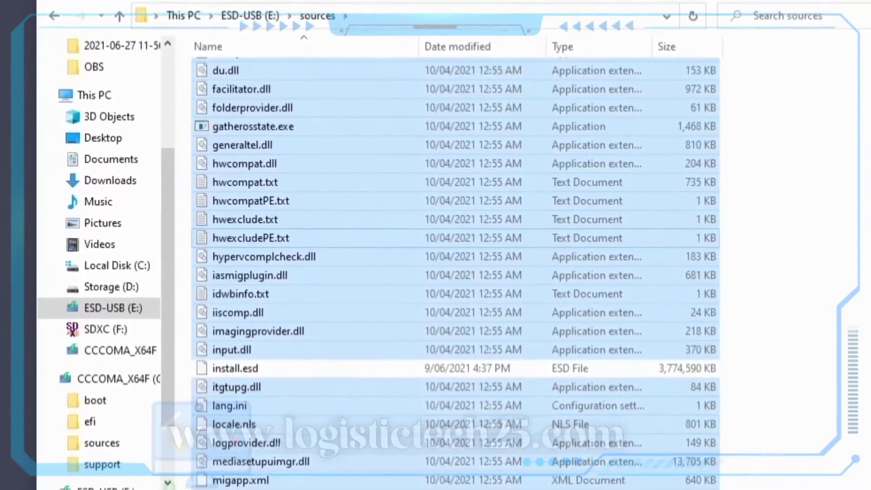
Paste the copied files into the sources folder of CCCOMA_X64F (G:), replacing the files with the same names
{"action": "key", "text": "alt+Tab"}
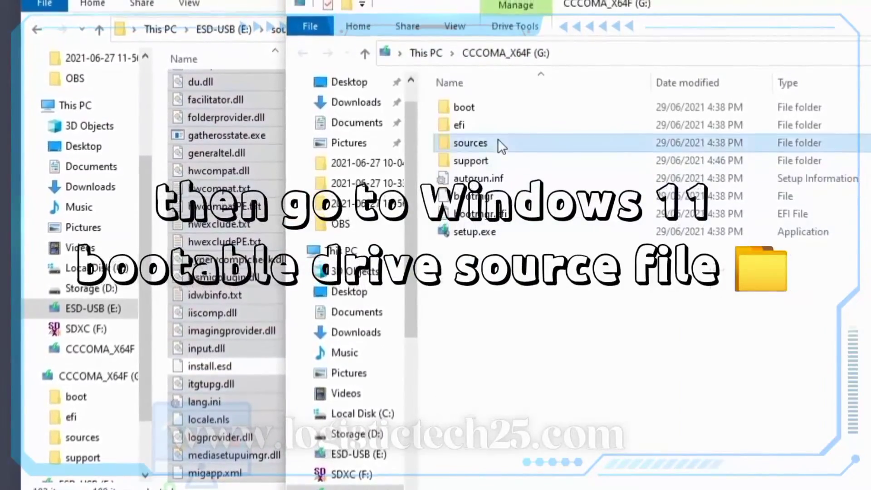
{"action": "double_click", "coordinate": [498, 135]}
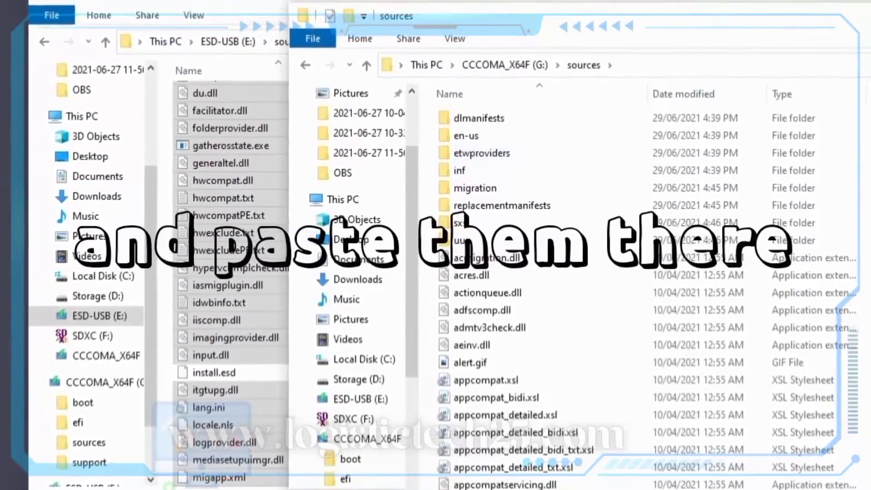
{"action": "key", "text": "ctrl+v"}
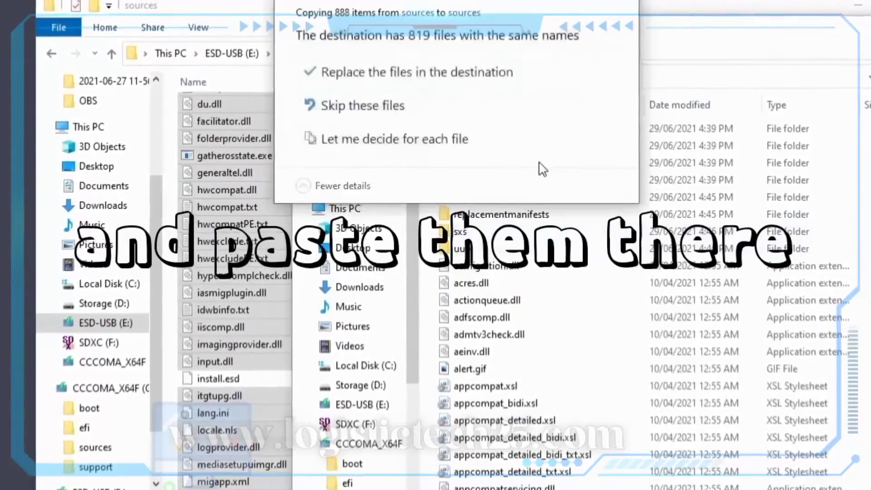
{"action": "left_click", "coordinate": [529, 93]}
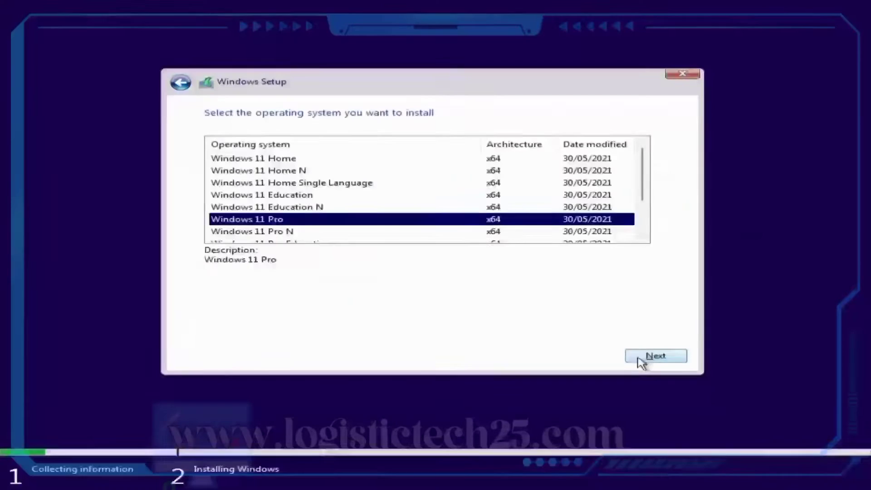
Proceed with Windows 11 Pro as the operating system to install and continue past the license terms
{"action": "left_click", "coordinate": [644, 356]}
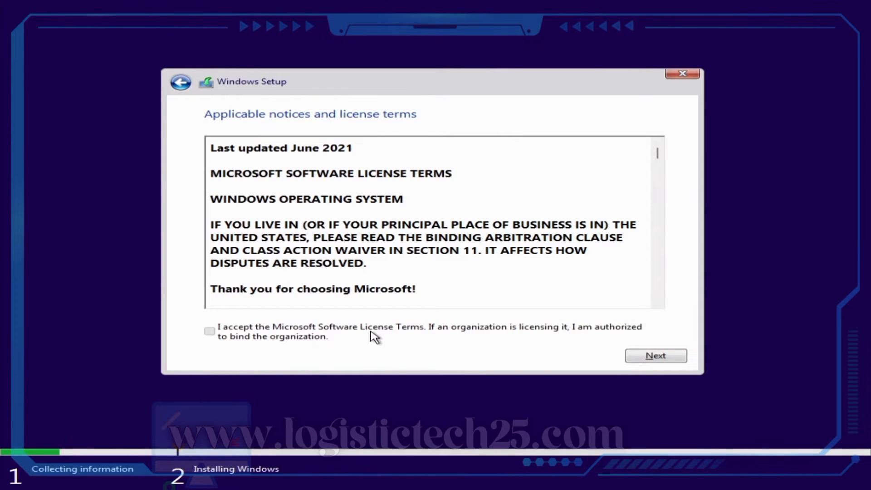
{"action": "left_click", "coordinate": [648, 359]}
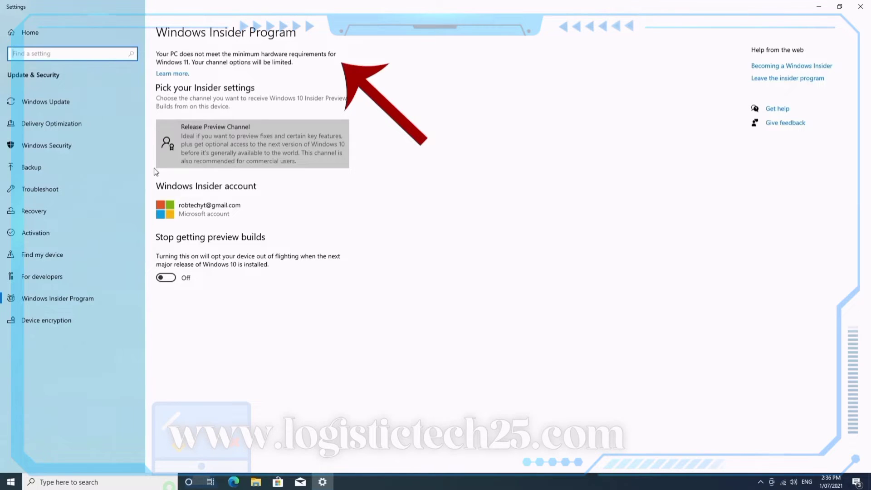
Open the channel selection of the Windows Insider Program to check which channels are offered
{"action": "left_click", "coordinate": [184, 151]}
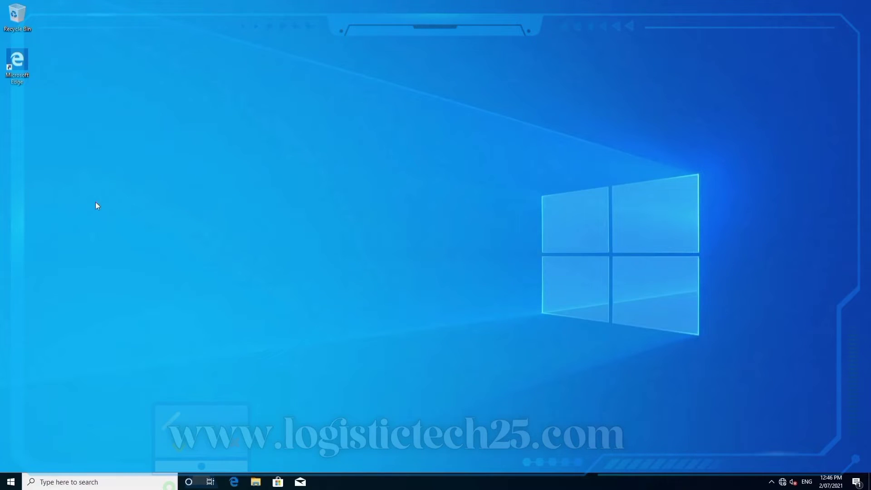
Restart Windows 10 into the recovery options and reboot to the UEFI firmware settings
{"action": "left_click", "coordinate": [11, 482]}
{"action": "left_click", "coordinate": [12, 463]}
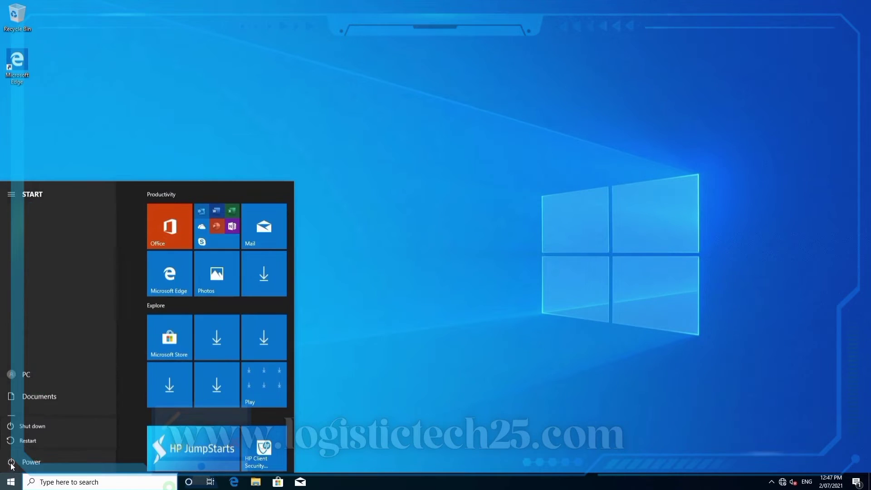
{"action": "left_click", "coordinate": [25, 440]}
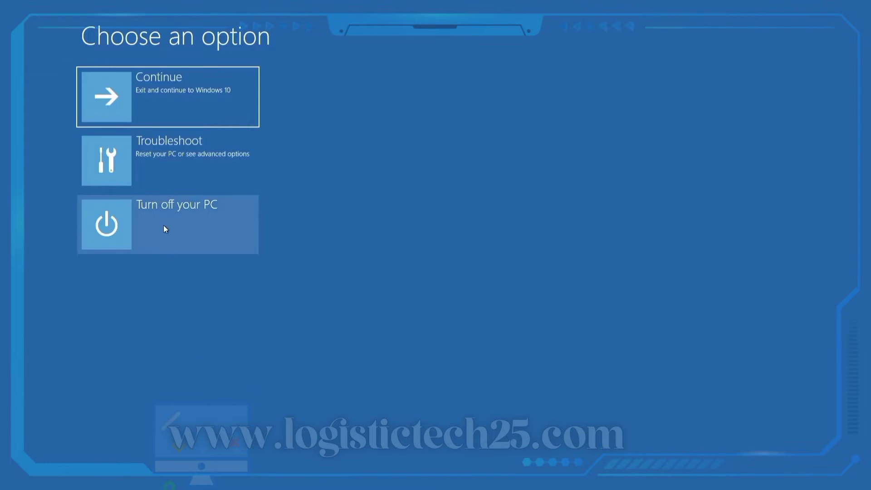
{"action": "left_click", "coordinate": [163, 180]}
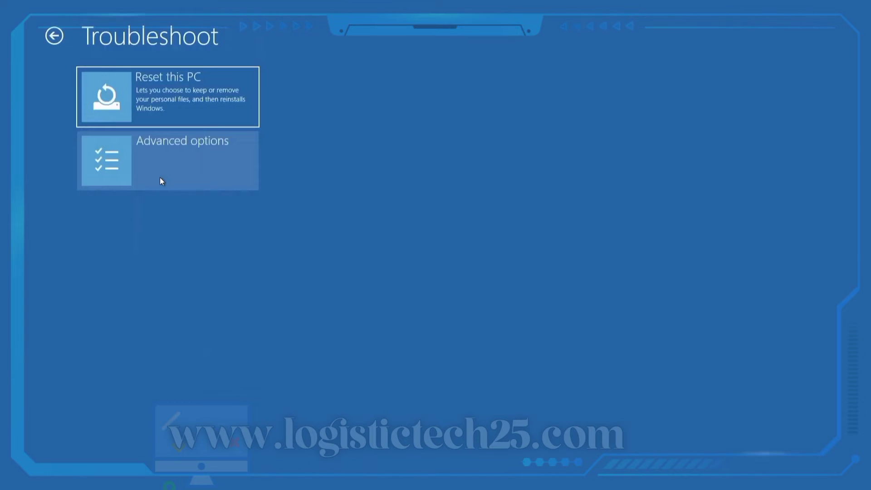
{"action": "left_click", "coordinate": [162, 180]}
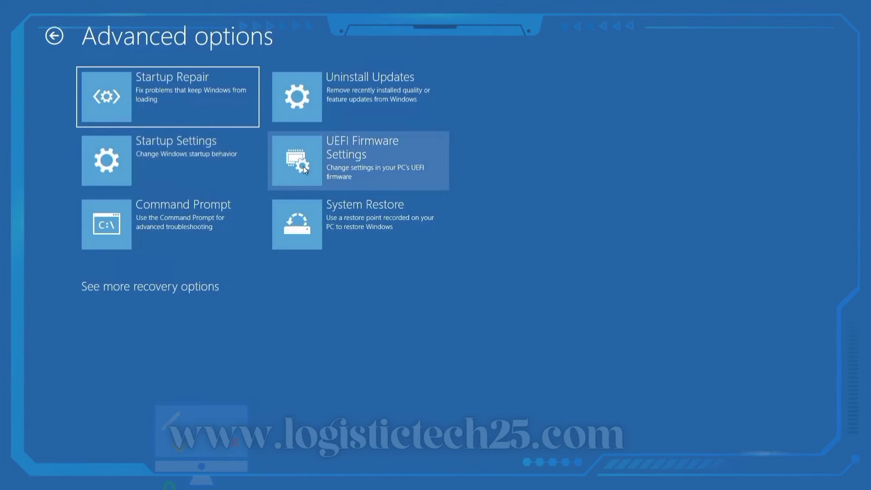
{"action": "left_click", "coordinate": [303, 167]}
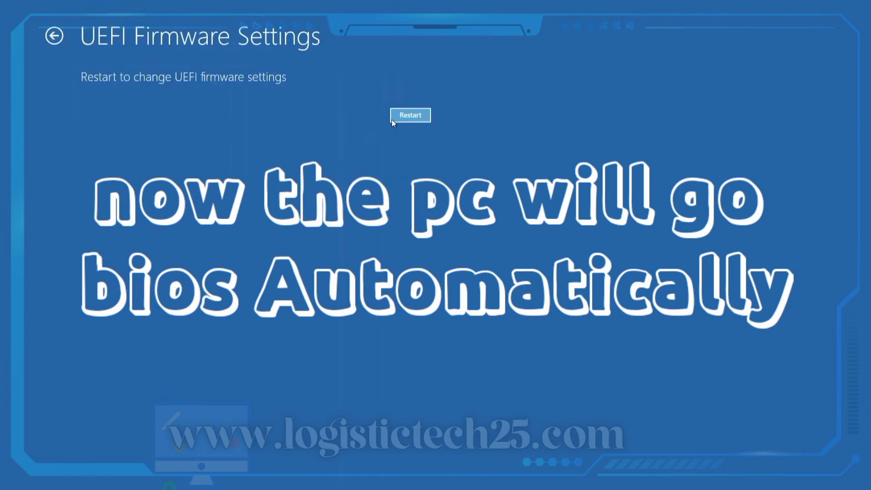
{"action": "left_click", "coordinate": [410, 114]}
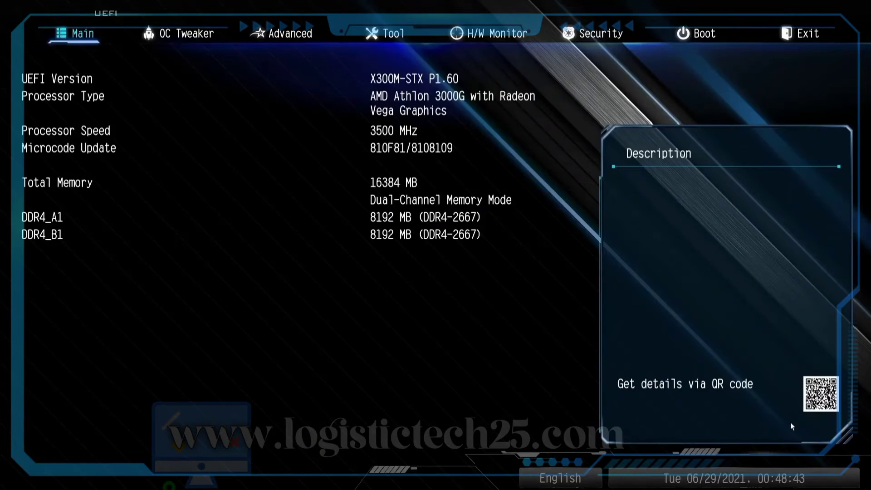
Enable the firmware TPM in the CPU configuration by setting the TPM switch to AMD CPU fTPM
{"action": "key", "text": "Right"}
{"action": "key", "text": "Right"}
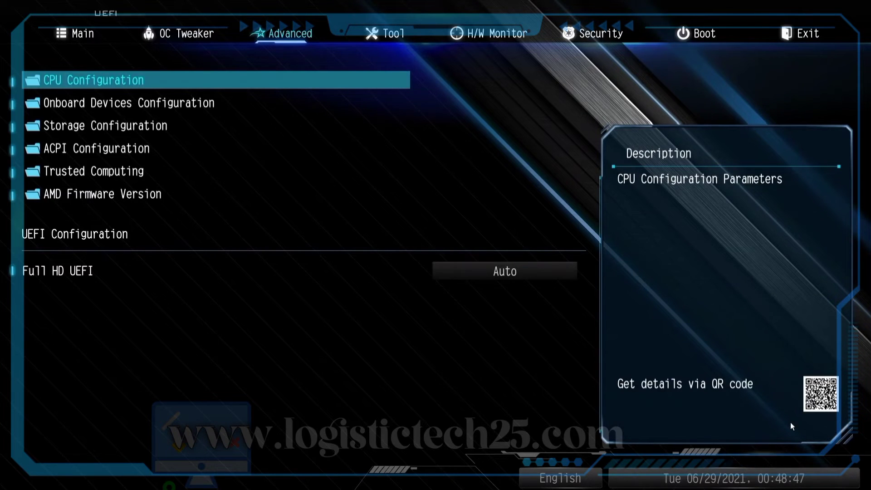
{"action": "key", "text": "Return"}
{"action": "key", "text": "Down"}
{"action": "key", "text": "Down"}
{"action": "key", "text": "Down"}
{"action": "key", "text": "Down"}
{"action": "key", "text": "Down"}
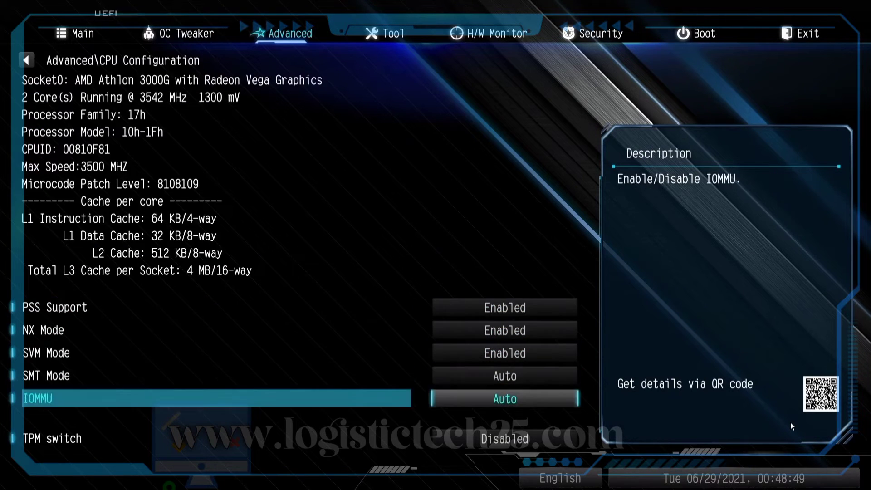
{"action": "key", "text": "Return"}
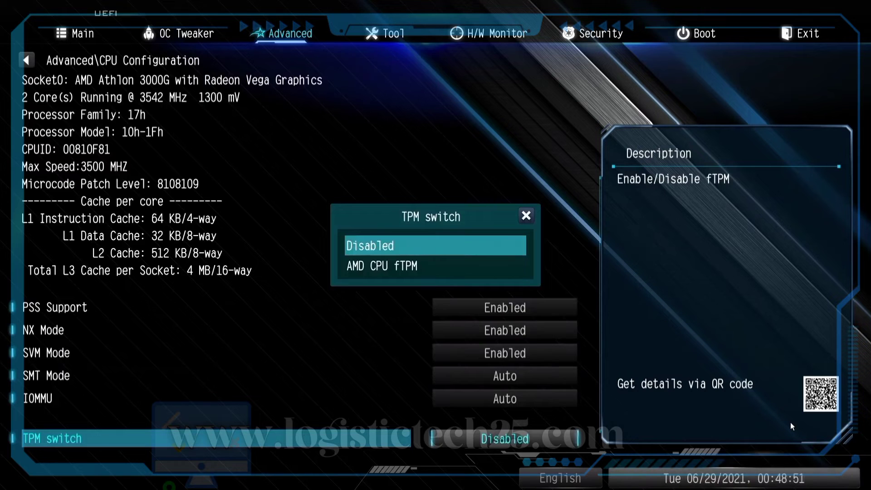
{"action": "key", "text": "Down"}
{"action": "key", "text": "Return"}
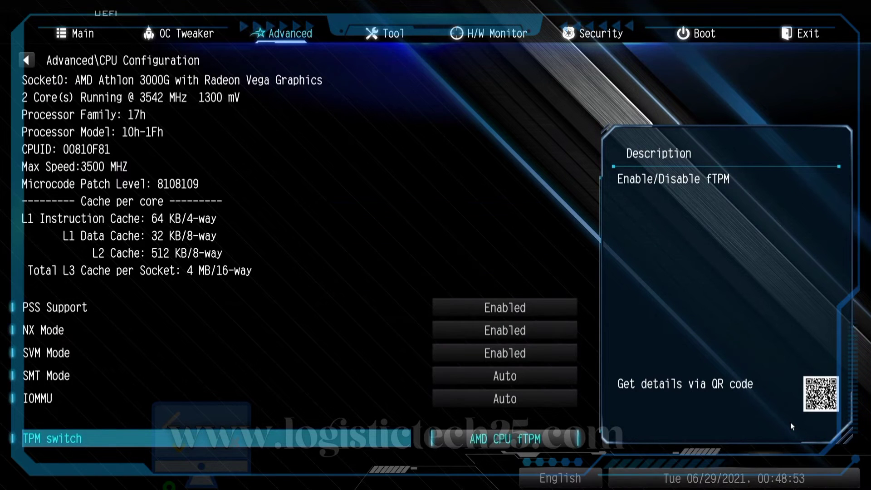
Leave the CPU configuration, save the TPM change and exit the UEFI setup
{"action": "key", "text": "Escape"}
{"action": "key", "text": "Right"}
{"action": "key", "text": "Right"}
{"action": "key", "text": "Right"}
{"action": "key", "text": "Right"}
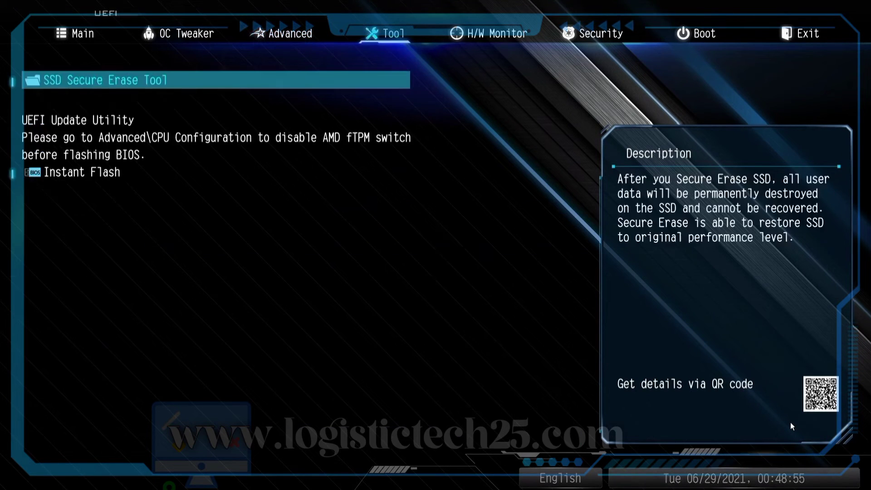
{"action": "key", "text": "Return"}
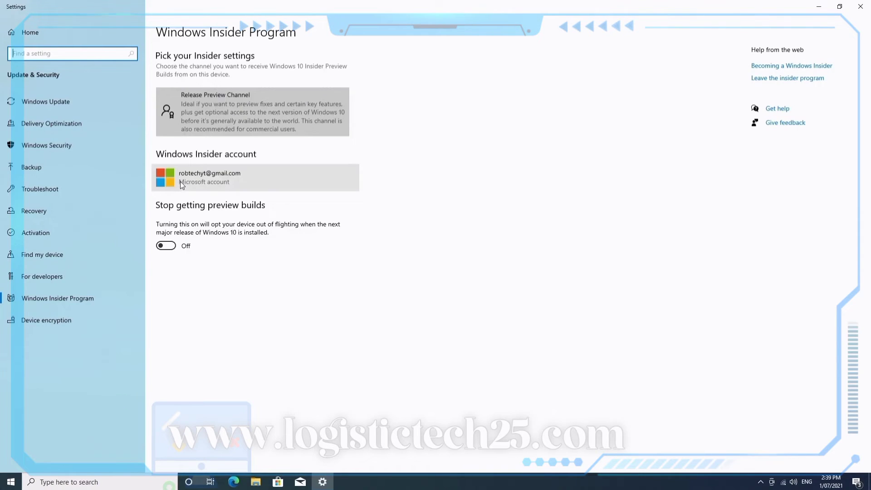
Switch the Windows Insider channel to Dev Channel and check for updates in Windows Update
{"action": "left_click", "coordinate": [225, 122]}
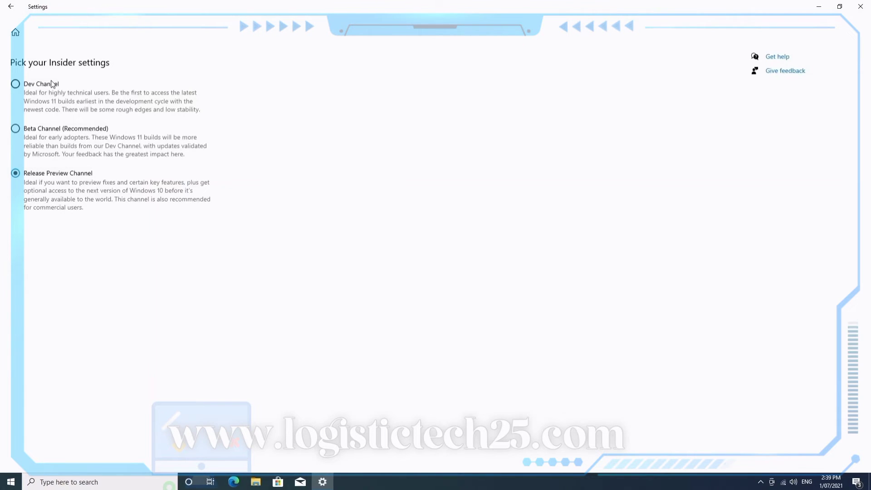
{"action": "left_click", "coordinate": [15, 9]}
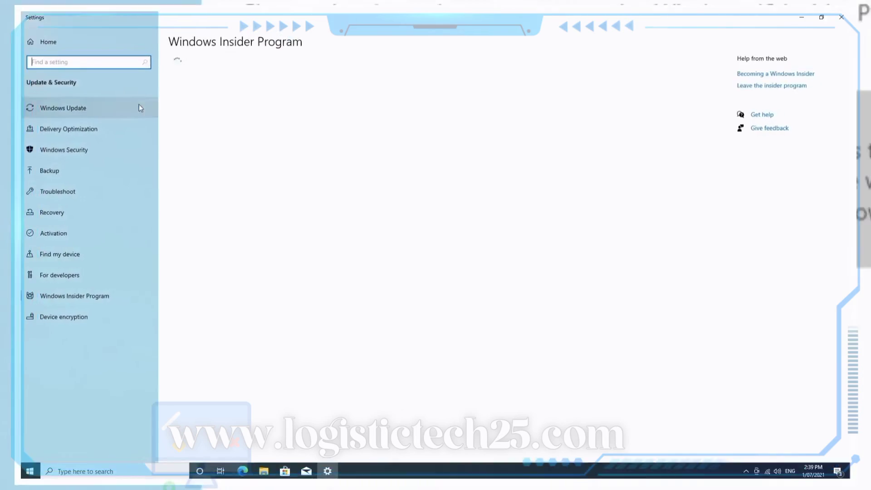
{"action": "left_click", "coordinate": [101, 179]}
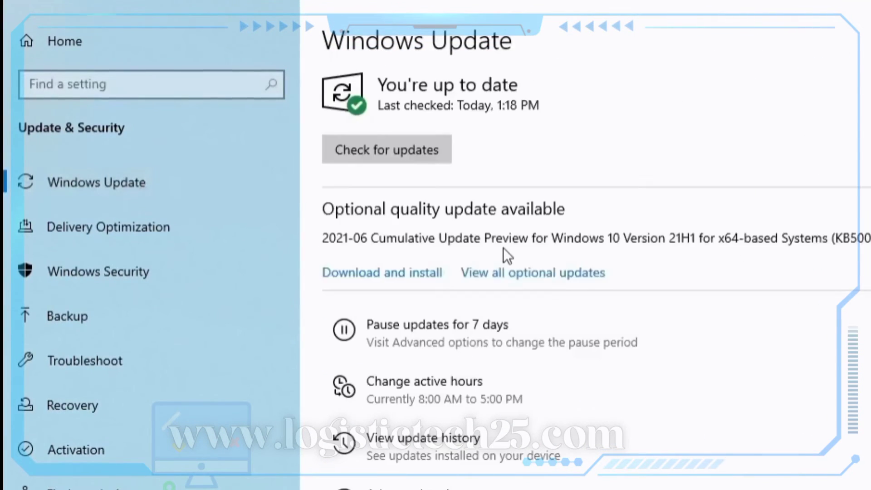
{"action": "left_click", "coordinate": [431, 154]}
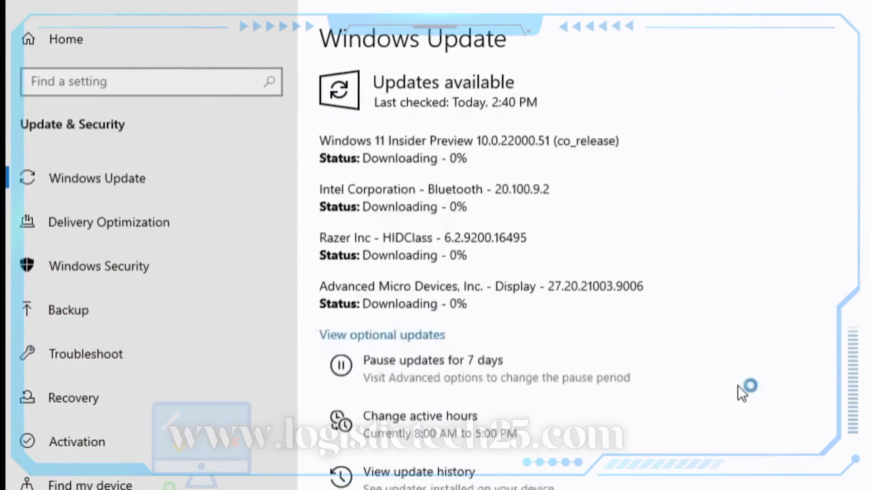